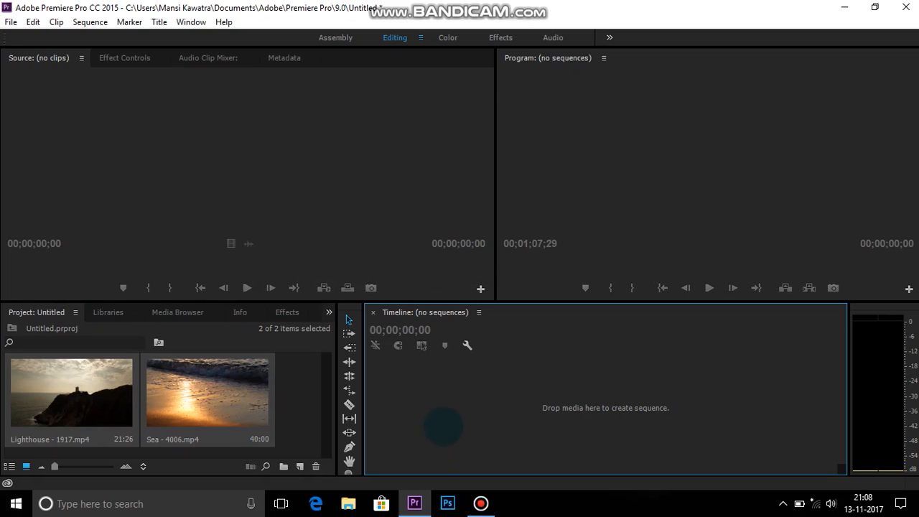
# Create a sequence from the Lighthouse - 1917.mp4 clip and move the playhead to 00:00:05:18
pyautogui.click(314, 410)
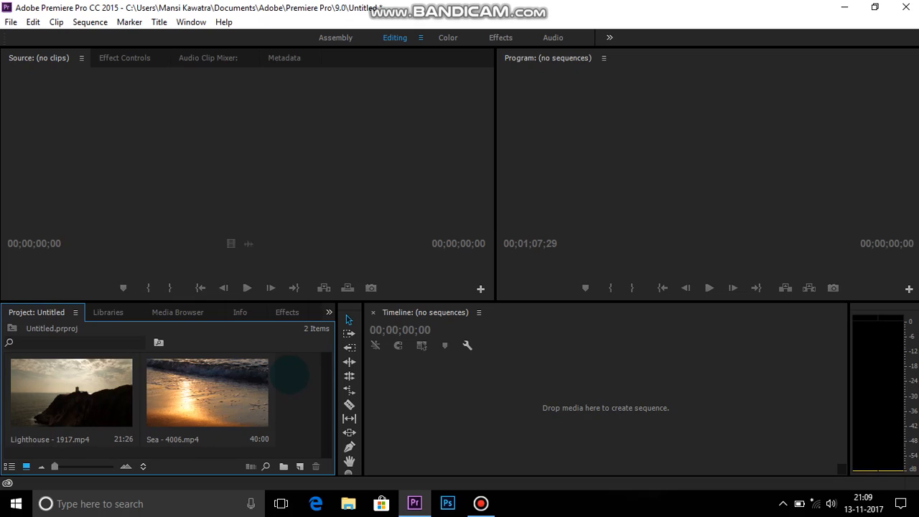
pyautogui.moveTo(103, 390); pyautogui.dragTo(400, 404)
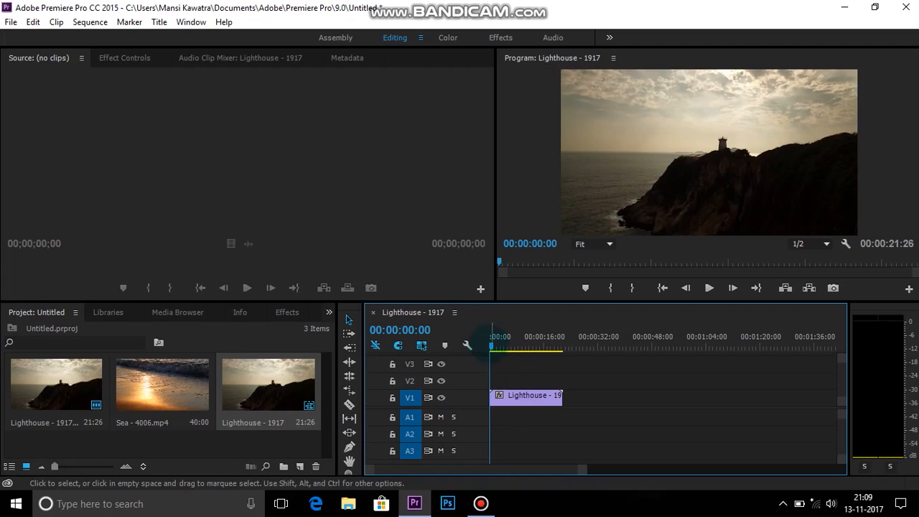
pyautogui.moveTo(492, 346)
pyautogui.mouseDown()
pyautogui.moveTo(535, 346)
pyautogui.moveTo(508, 346)
pyautogui.mouseUp()
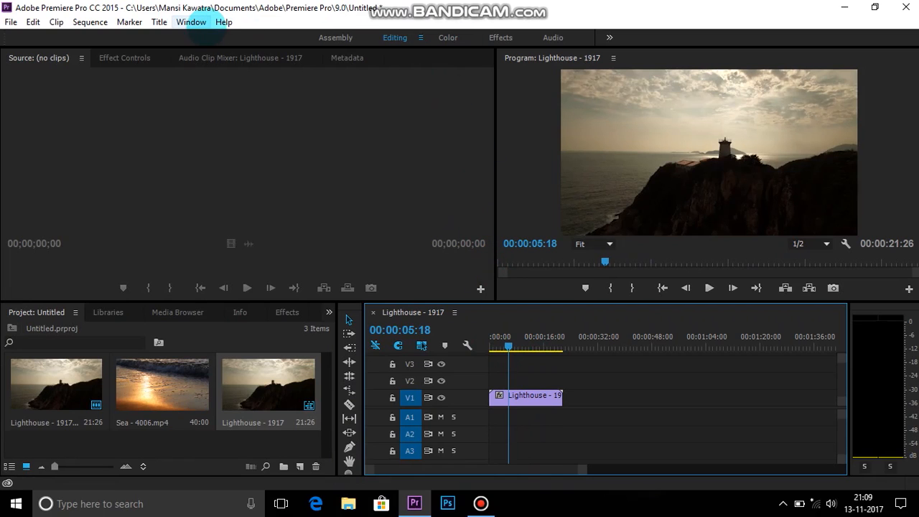
# Show the Lumetri Color panel and collapse its expanded section so only the section headings are listed
pyautogui.click(191, 22)
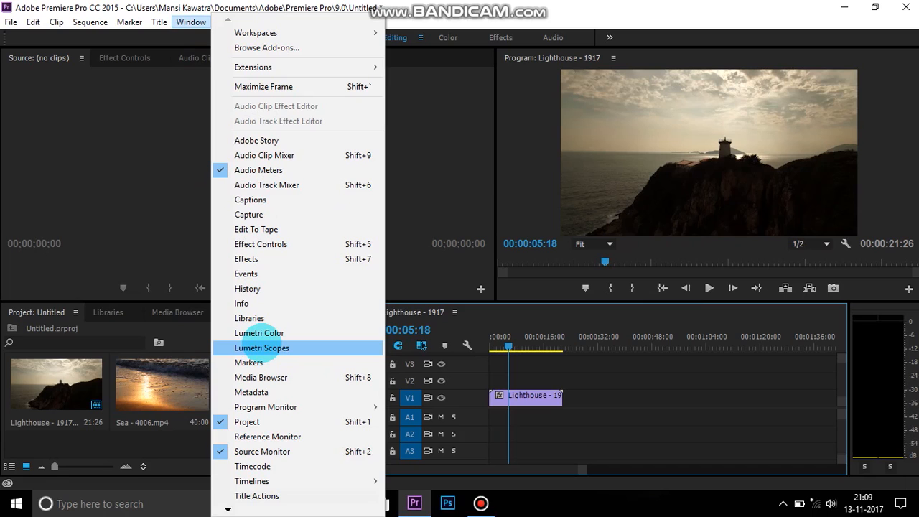
pyautogui.click(174, 114)
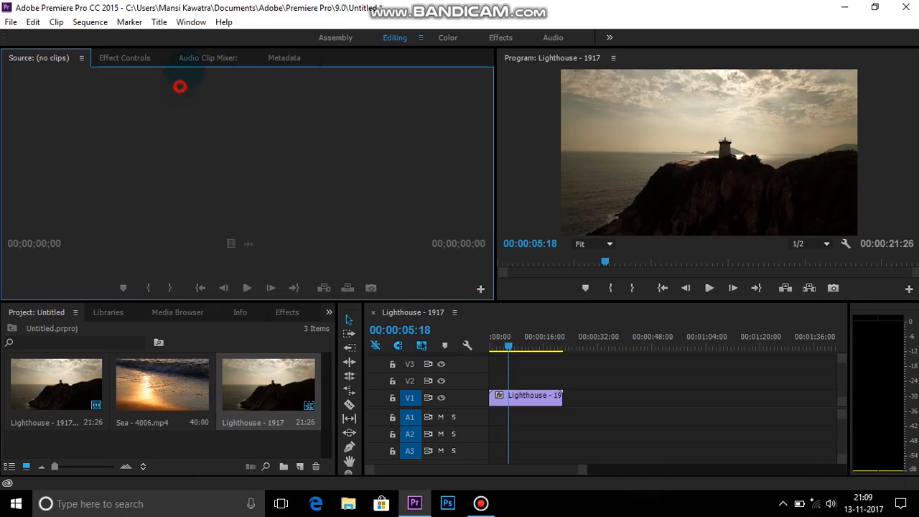
pyautogui.click(191, 22)
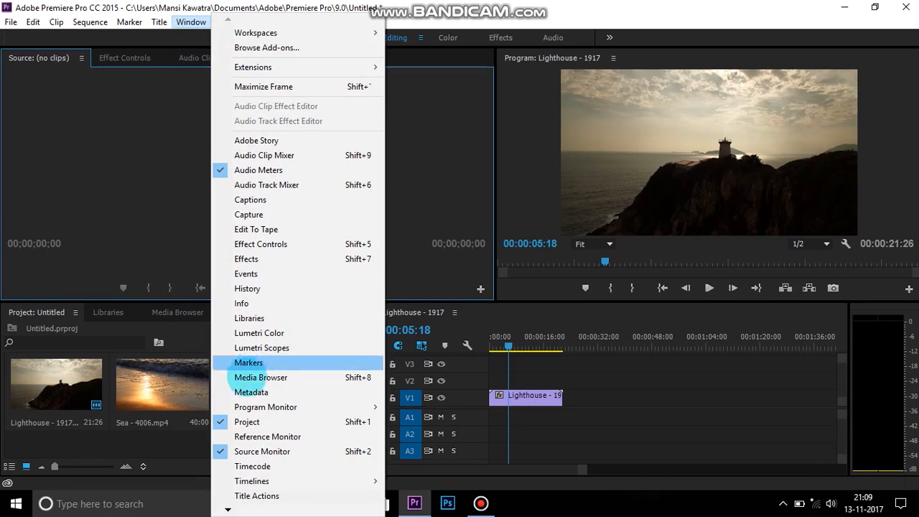
pyautogui.click(259, 332)
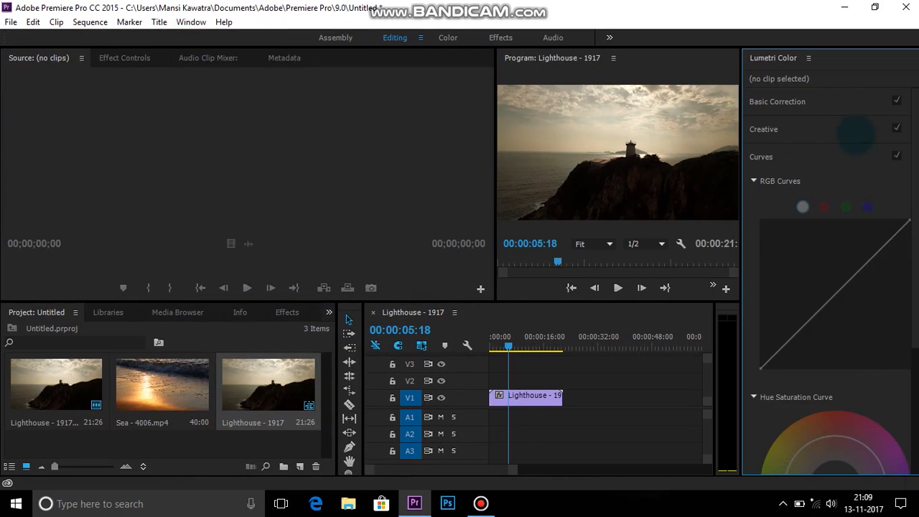
pyautogui.click(831, 99)
pyautogui.click(797, 99)
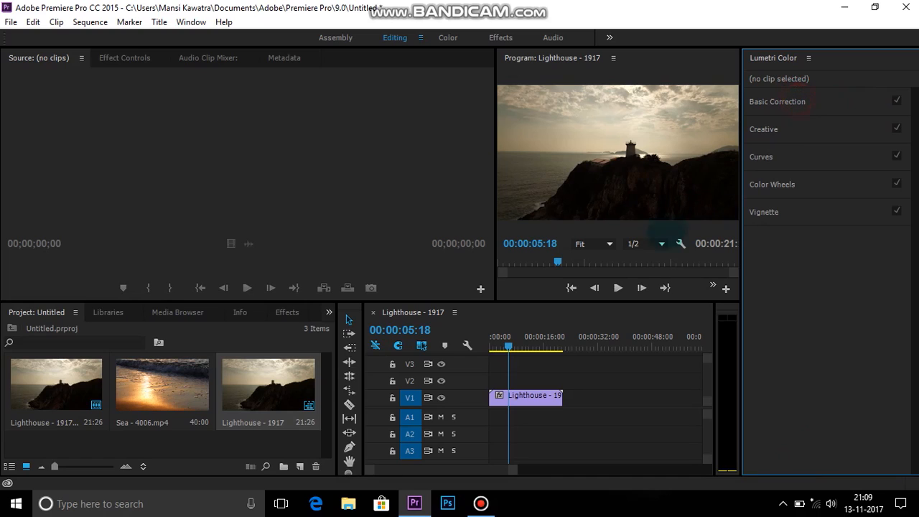
# Widen the Program monitor and check the Color workspace before returning to the Editing workspace
pyautogui.click(531, 395)
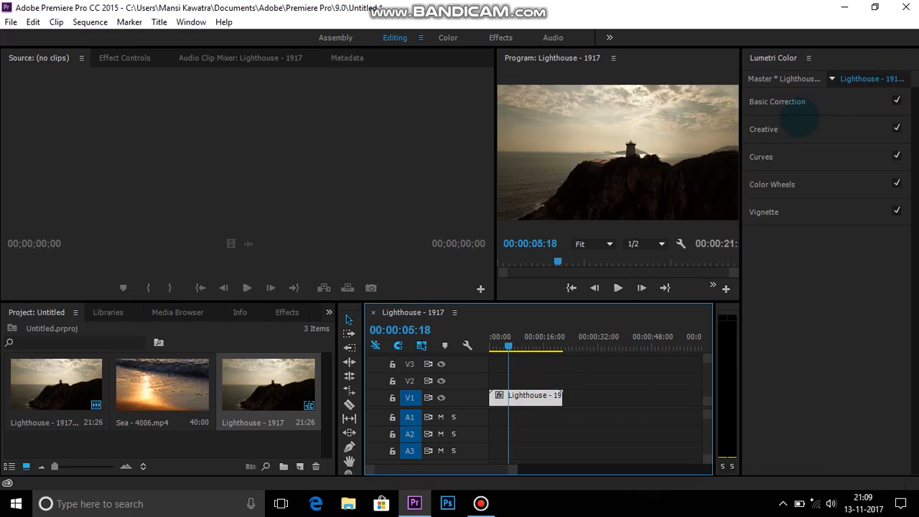
pyautogui.moveTo(496, 169); pyautogui.dragTo(457, 169)
pyautogui.click(445, 35)
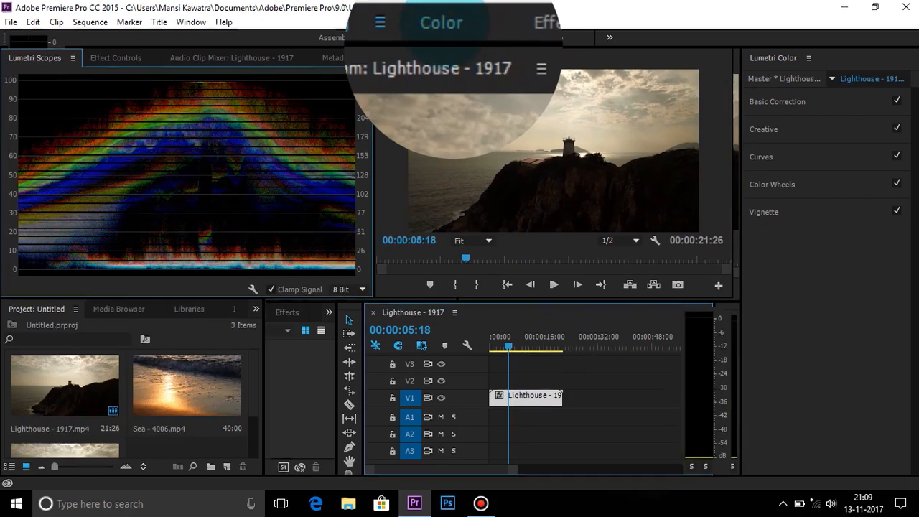
pyautogui.click(394, 37)
pyautogui.click(455, 166)
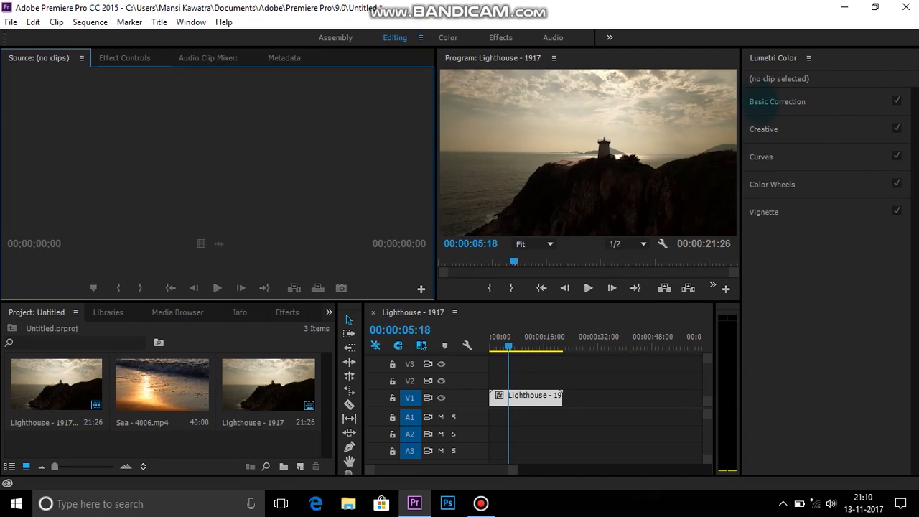
# Examine the Basic Correction, Creative, Curves, Color Wheels and Vignette sections of Lumetri Color
pyautogui.click(773, 100)
pyautogui.click(773, 100)
pyautogui.click(774, 130)
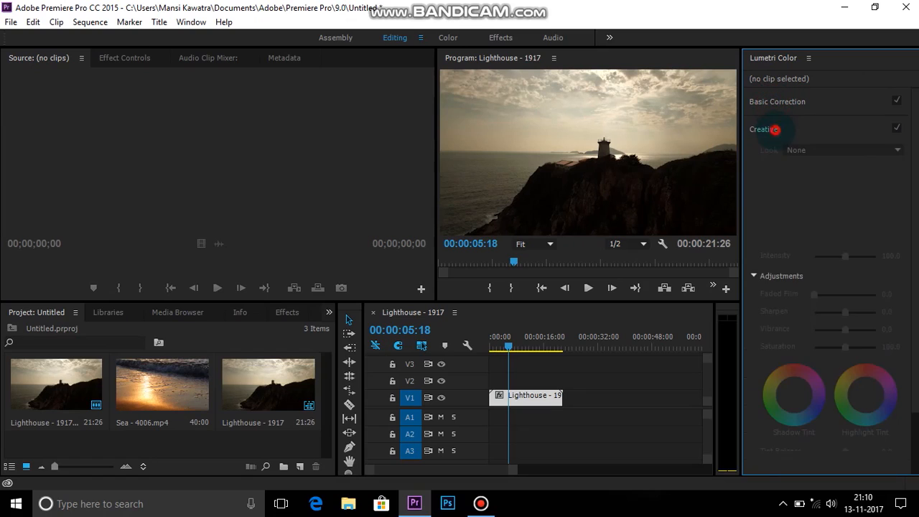
pyautogui.click(775, 129)
pyautogui.click(811, 155)
pyautogui.click(811, 155)
pyautogui.click(772, 183)
pyautogui.click(771, 184)
pyautogui.click(771, 210)
pyautogui.click(833, 209)
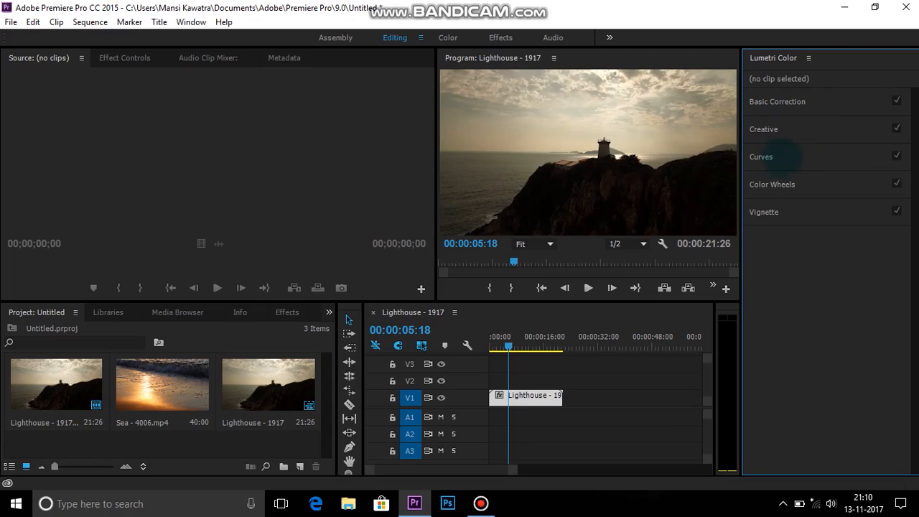
# Expand Basic Correction for the lighthouse clip in the sequence and move the playhead to 00:00:14:00
pyautogui.click(549, 397)
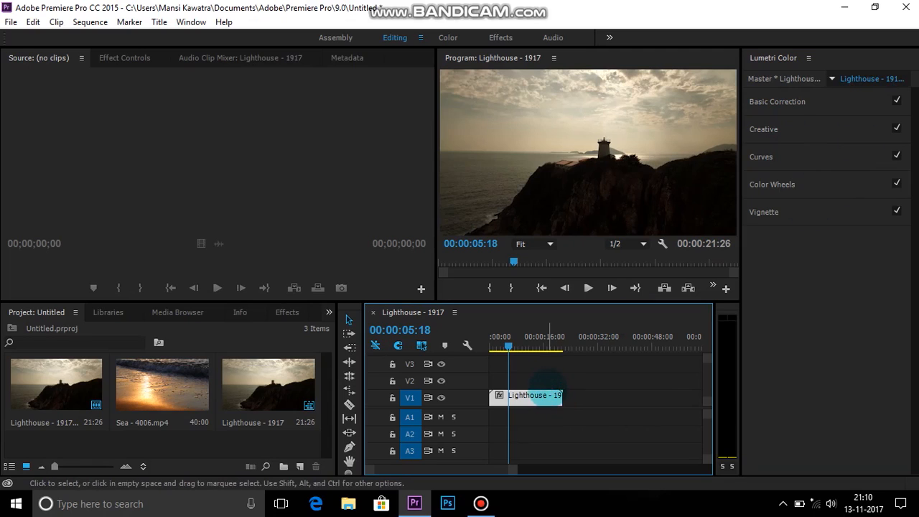
pyautogui.click(545, 381)
pyautogui.click(781, 101)
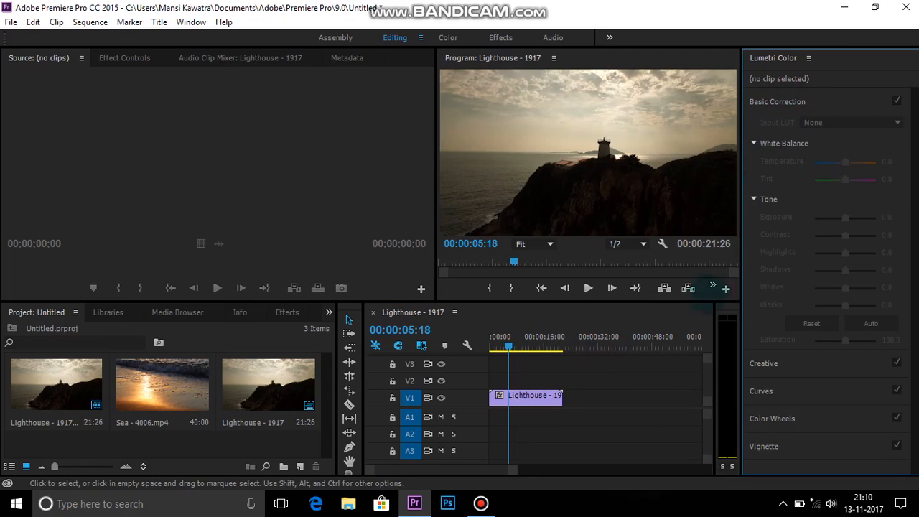
pyautogui.click(549, 395)
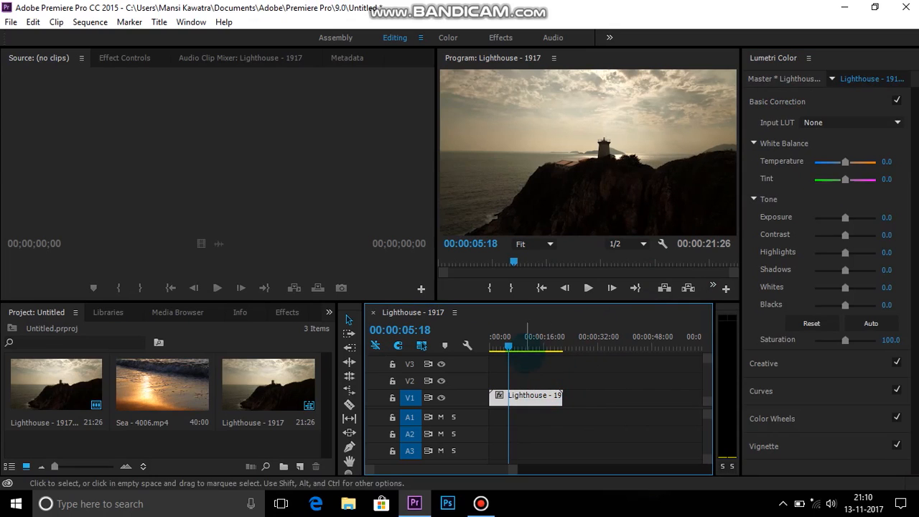
pyautogui.moveTo(508, 343); pyautogui.dragTo(537, 336)
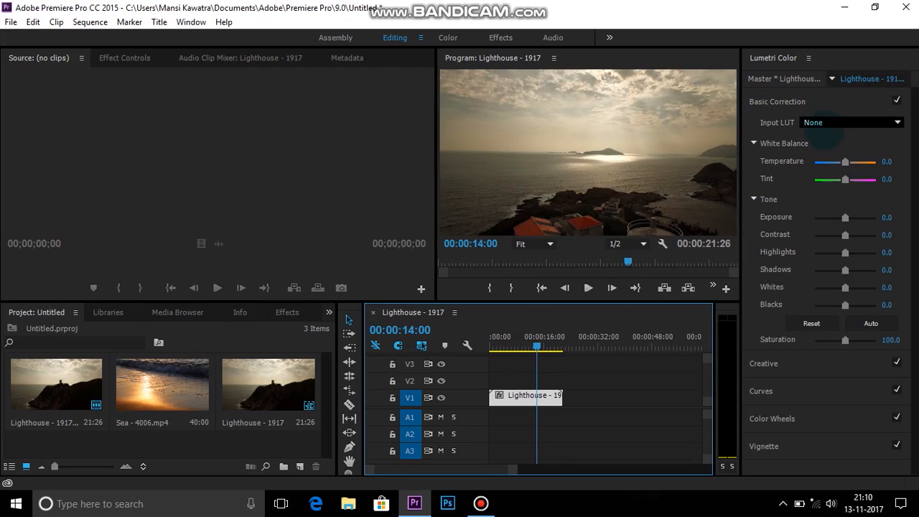
# Keep the Input LUT at None and set the white balance temperature to -47.3 and the tint to 14.3
pyautogui.click(827, 122)
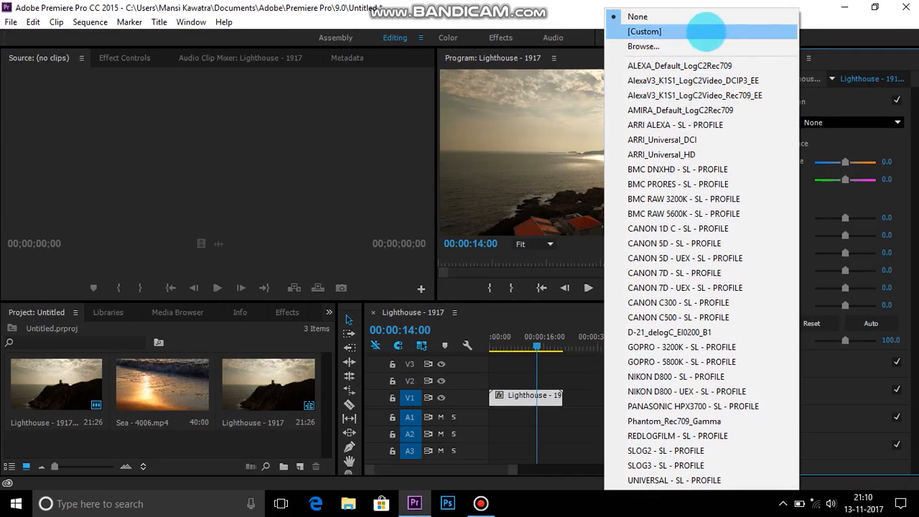
pyautogui.click(775, 13)
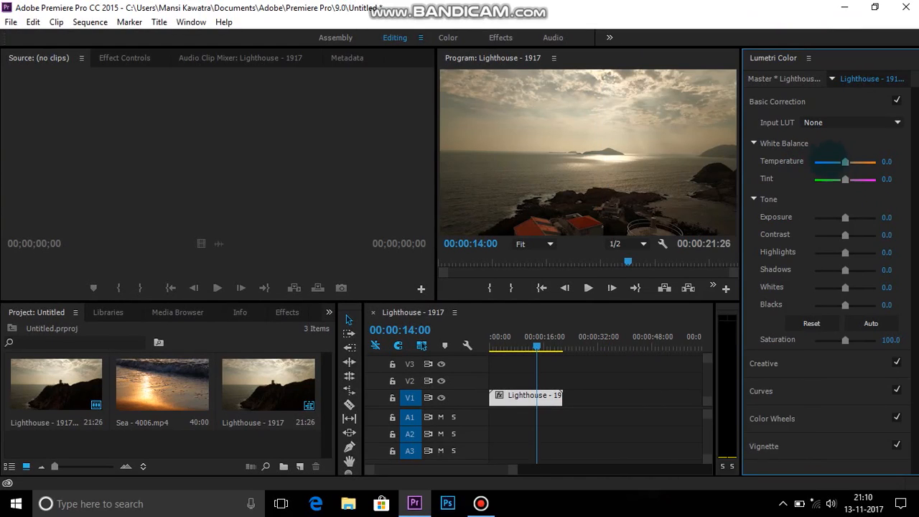
pyautogui.moveTo(843, 160); pyautogui.dragTo(829, 161)
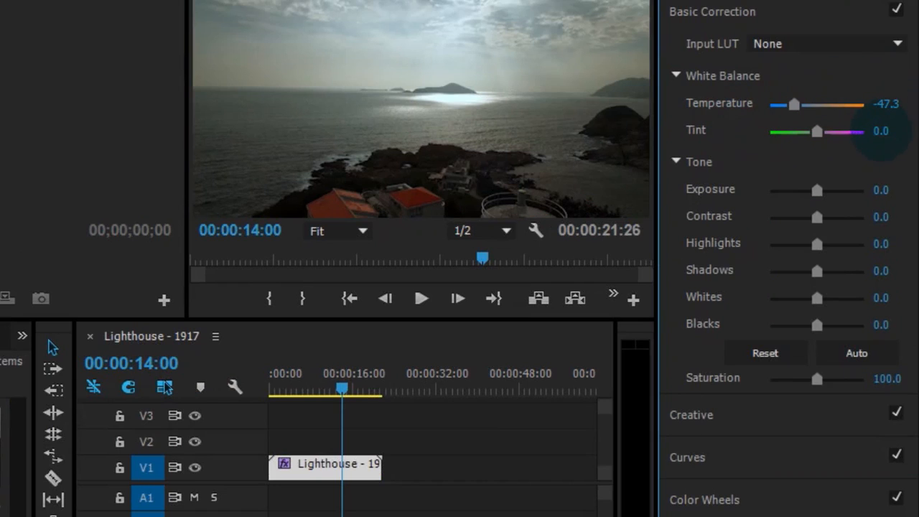
pyautogui.moveTo(817, 132); pyautogui.dragTo(823, 133)
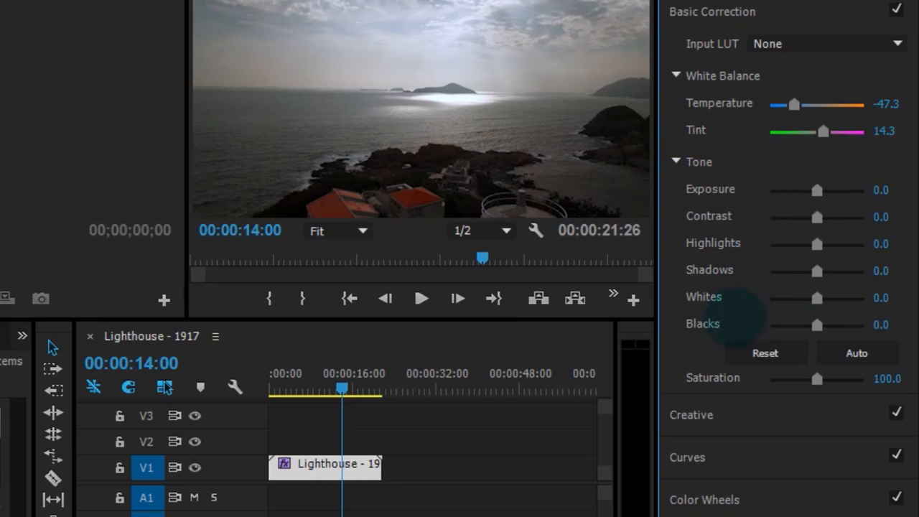
# Set exposure to 0.8, contrast -5.5, highlights 25.3, shadows -23.1, whites -20.9, blacks 14.3 and saturation 123.1 in Basic Correction
pyautogui.moveTo(816, 190)
pyautogui.mouseDown()
pyautogui.moveTo(795, 189)
pyautogui.moveTo(824, 190)
pyautogui.mouseUp()
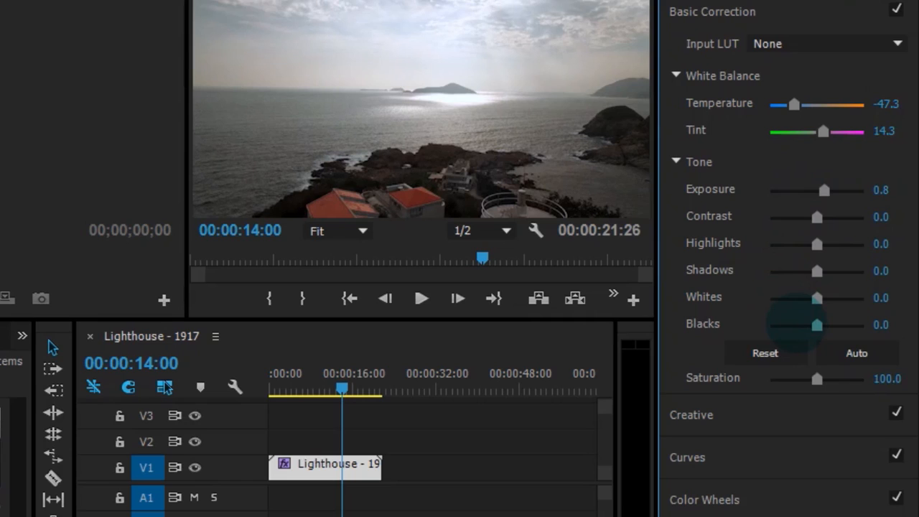
pyautogui.moveTo(817, 217); pyautogui.dragTo(823, 324)
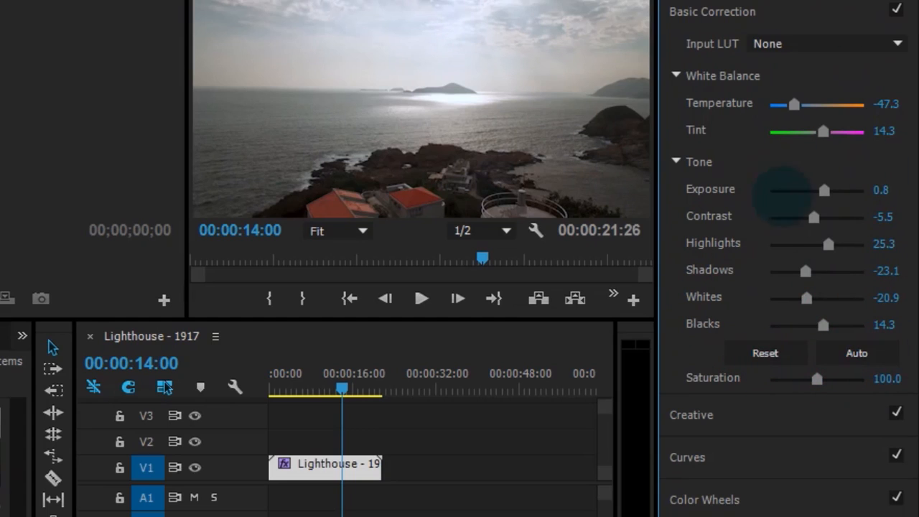
pyautogui.moveTo(816, 378); pyautogui.dragTo(827, 378)
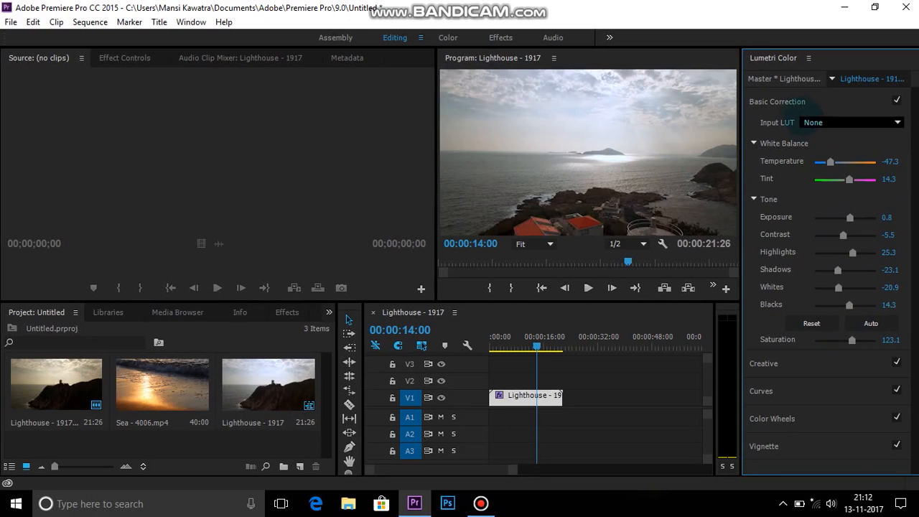
# Apply the Clean Punch HDR look in the Creative section and set its intensity to 70.3
pyautogui.click(793, 102)
pyautogui.click(786, 130)
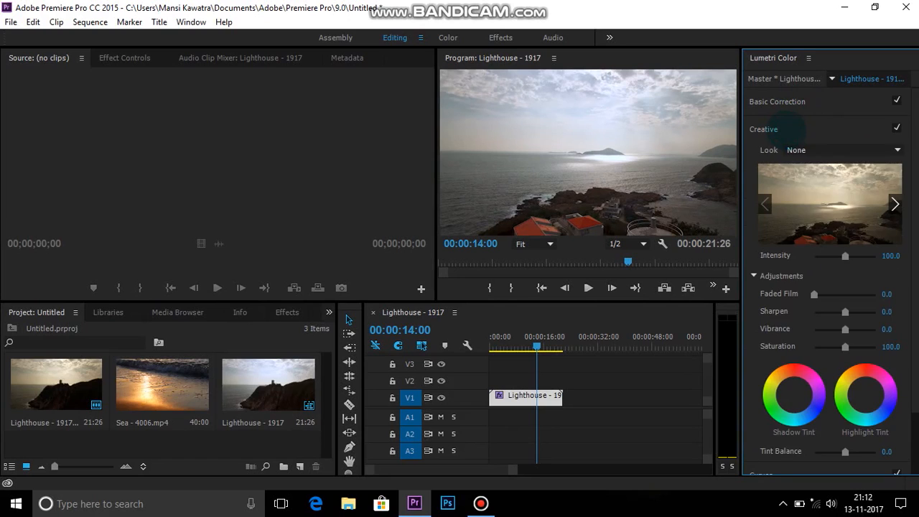
pyautogui.scroll(-1, 834, 176)
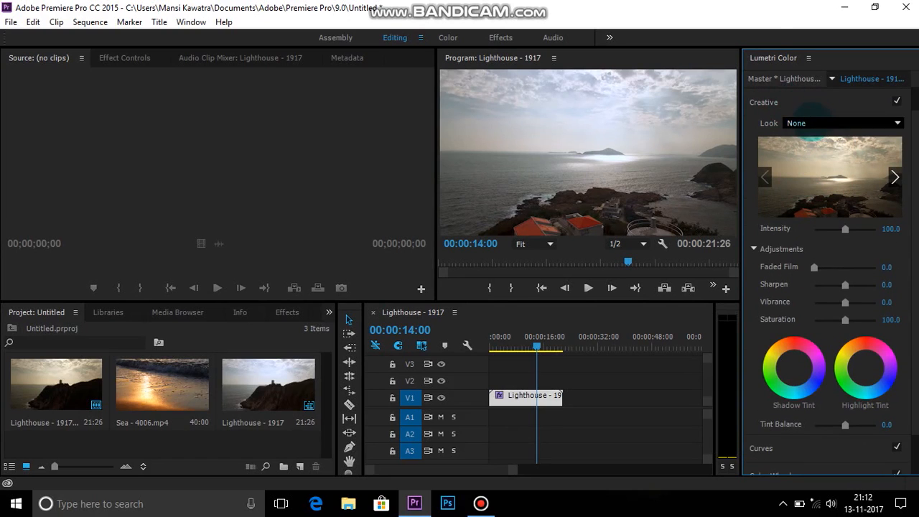
pyautogui.click(811, 123)
pyautogui.click(822, 122)
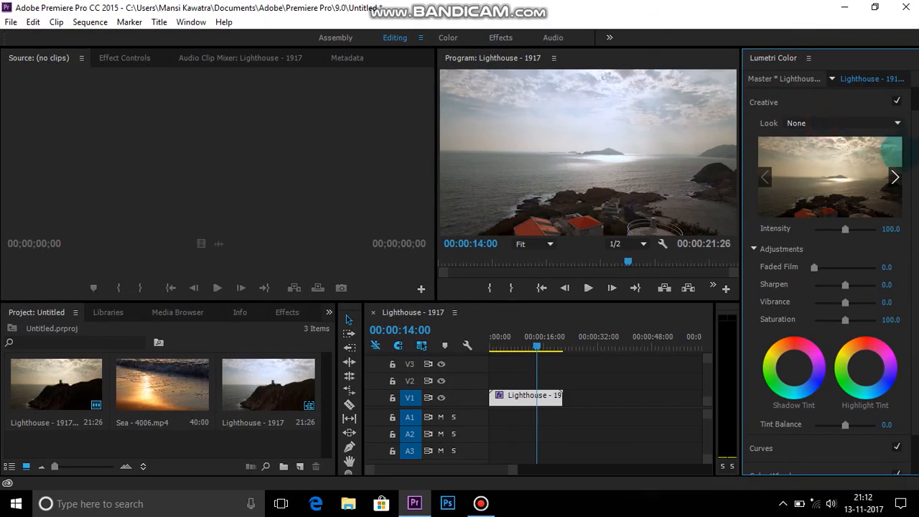
pyautogui.click(885, 124)
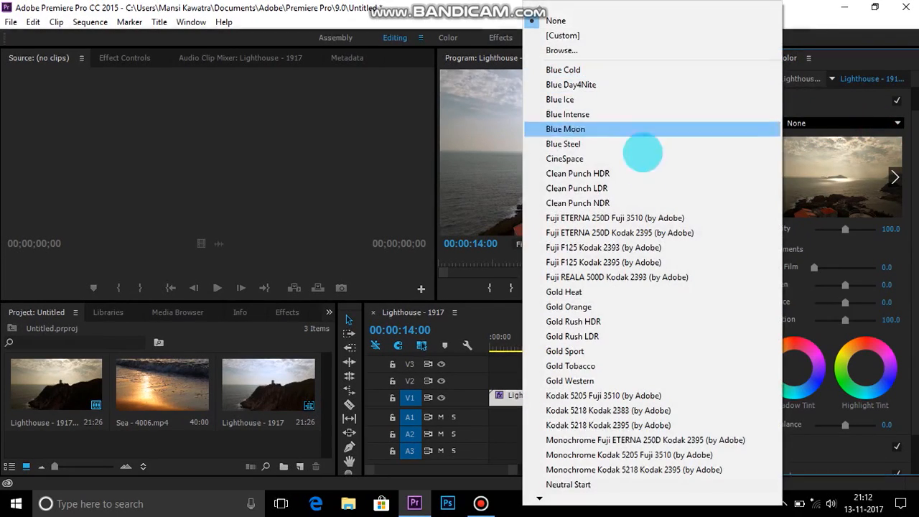
pyautogui.click(602, 174)
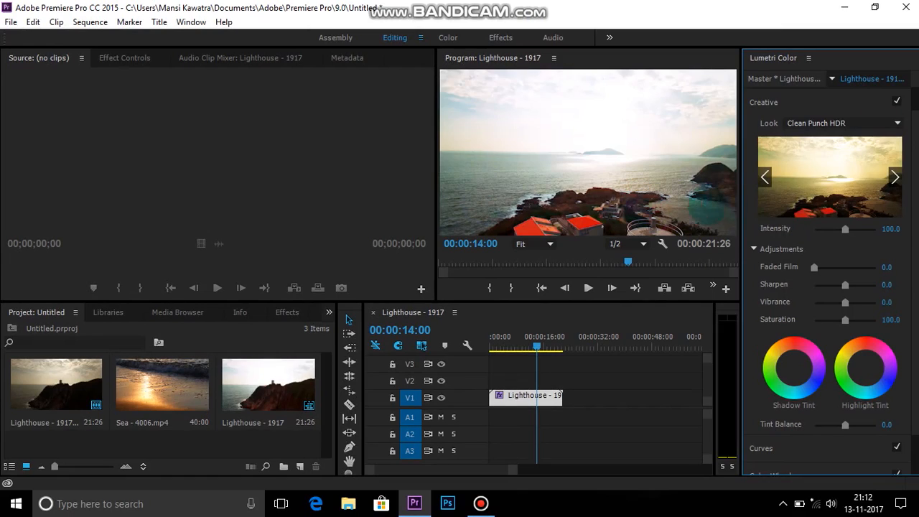
pyautogui.moveTo(845, 229); pyautogui.dragTo(843, 230)
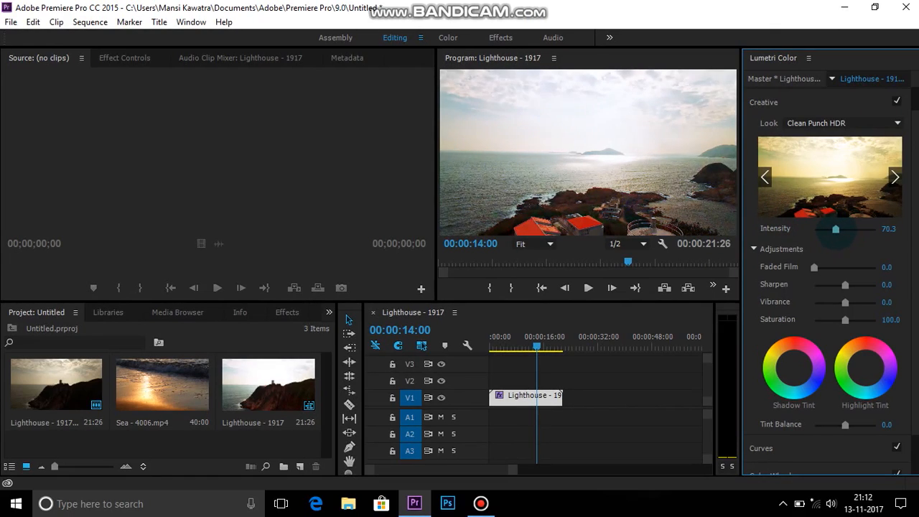
# Move the playhead to 00:00:16:12 and set the Creative look back to None
pyautogui.moveTo(544, 336); pyautogui.dragTo(521, 336)
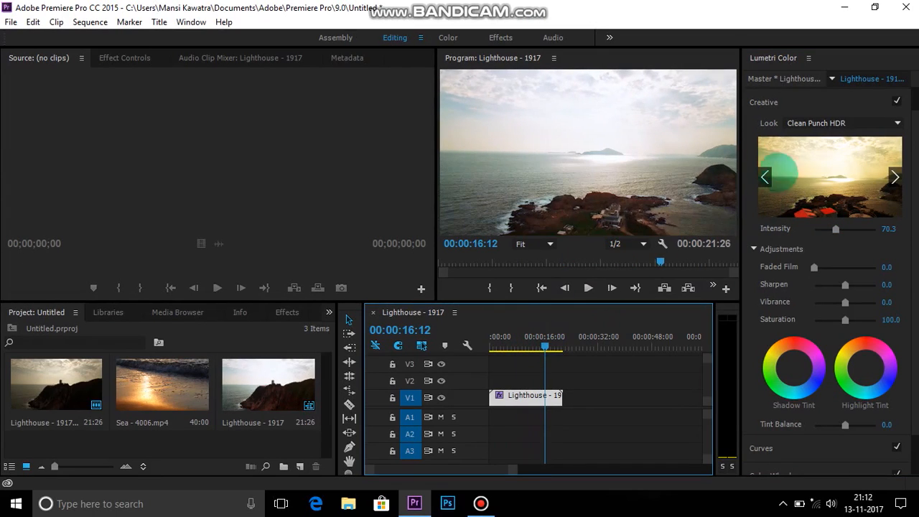
pyautogui.click(818, 123)
pyautogui.click(649, 20)
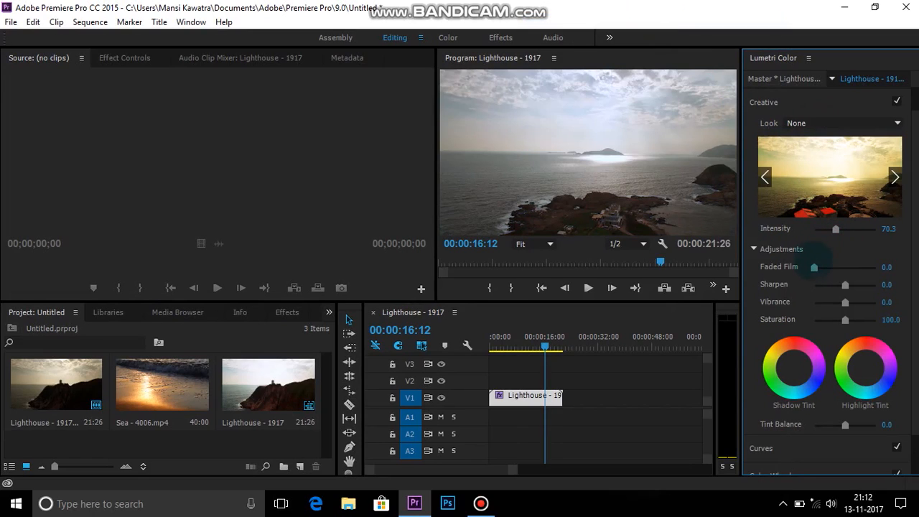
# Set Faded Film to 6.6 and, with the playhead at 00:00:11:18, set Sharpen to 9.9
pyautogui.moveTo(813, 266); pyautogui.dragTo(816, 266)
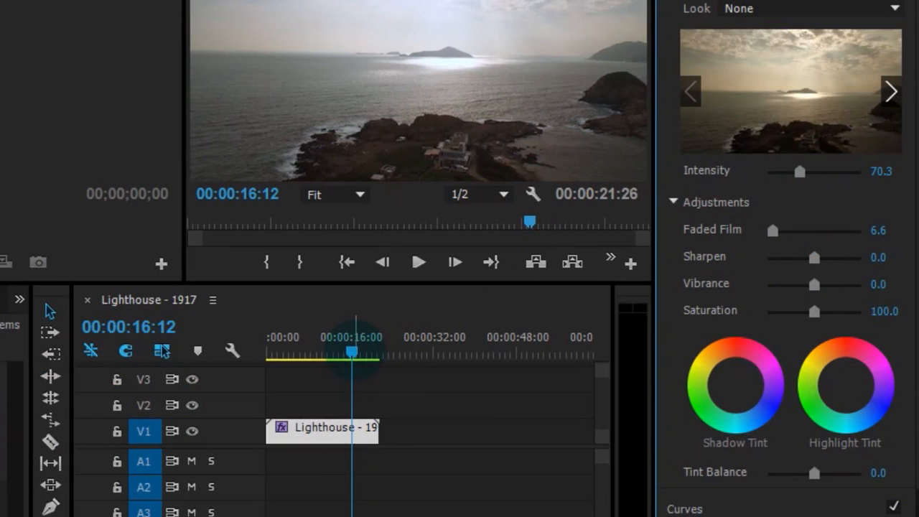
pyautogui.moveTo(351, 350); pyautogui.dragTo(326, 351)
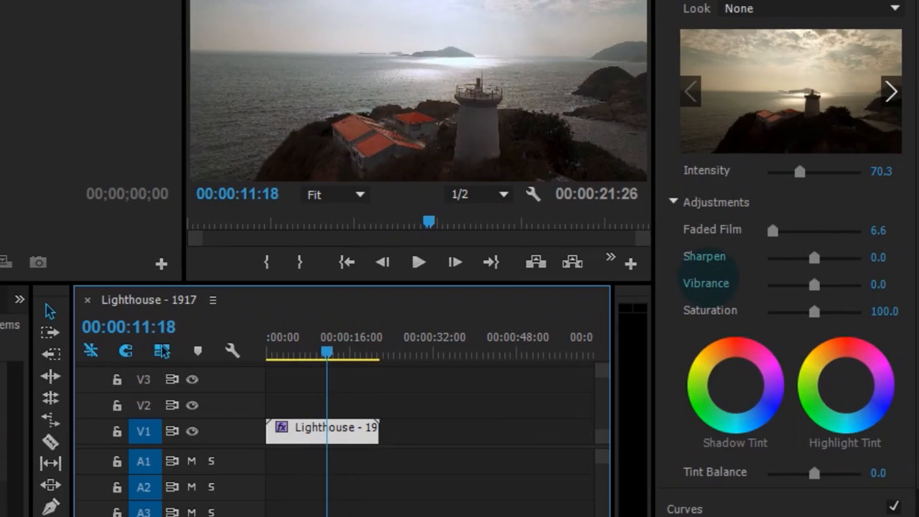
pyautogui.moveTo(814, 257); pyautogui.dragTo(817, 258)
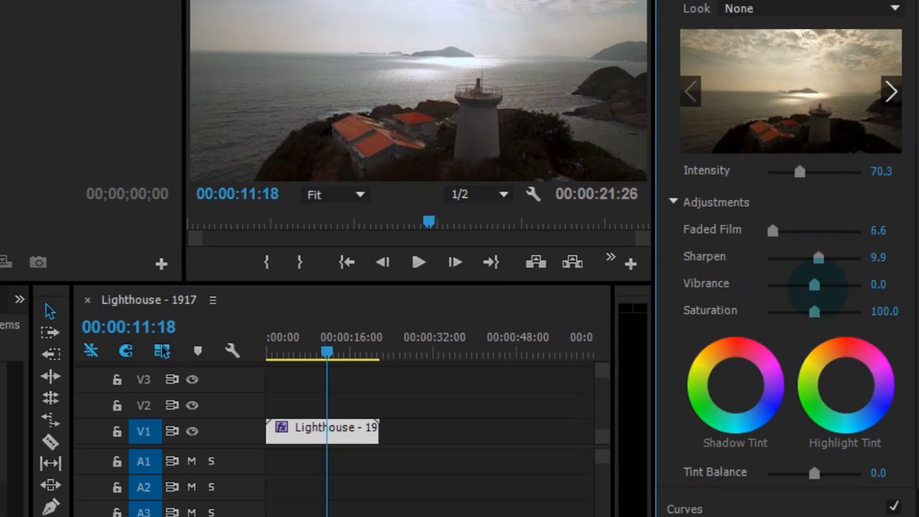
# Set Vibrance to 3.3 and Saturation to 120.9 in the Creative adjustments
pyautogui.moveTo(814, 284); pyautogui.dragTo(824, 311)
pyautogui.doubleClick(831, 310)
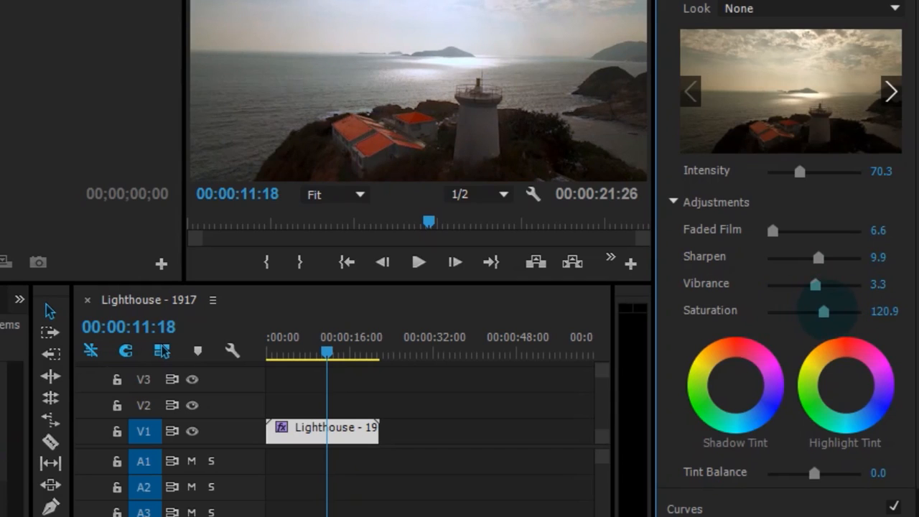
# Tint the shadows slightly blue and the highlights slightly pink, and set Tint Balance to 5.5 with the playhead at 00:00:14:24
pyautogui.scroll(-2, 802, 310)
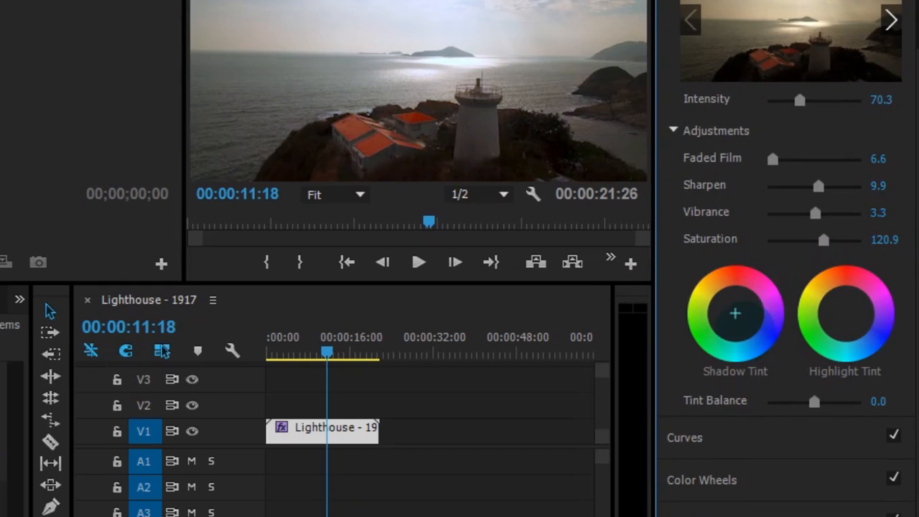
pyautogui.click(734, 313)
pyautogui.moveTo(734, 313); pyautogui.dragTo(740, 328)
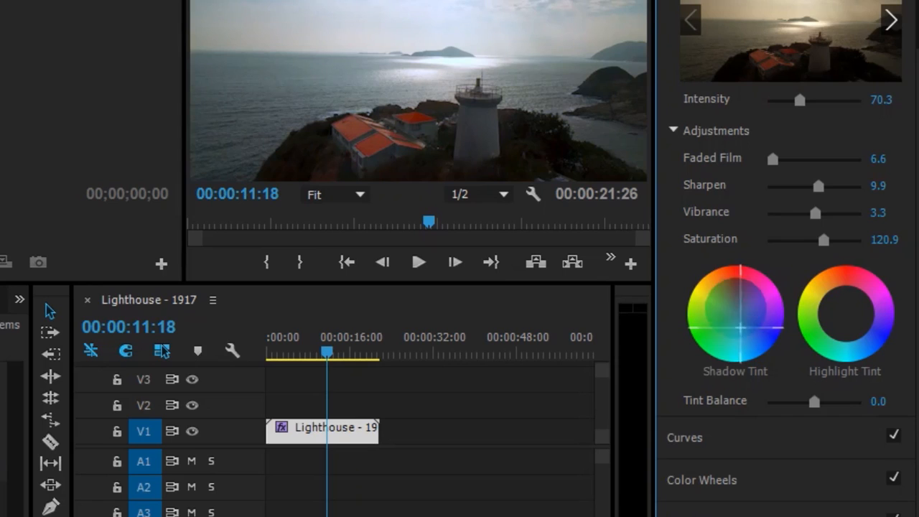
pyautogui.click(845, 313)
pyautogui.moveTo(845, 313); pyautogui.dragTo(852, 307)
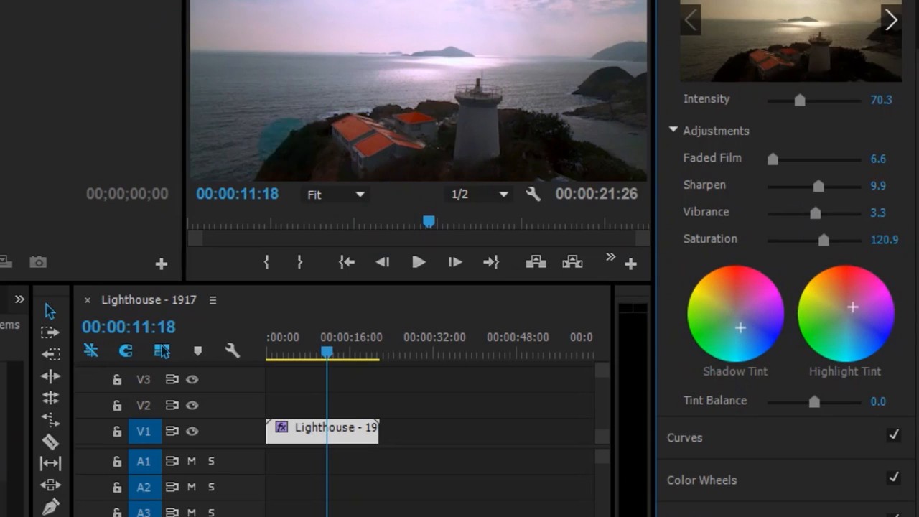
pyautogui.moveTo(326, 352); pyautogui.dragTo(343, 352)
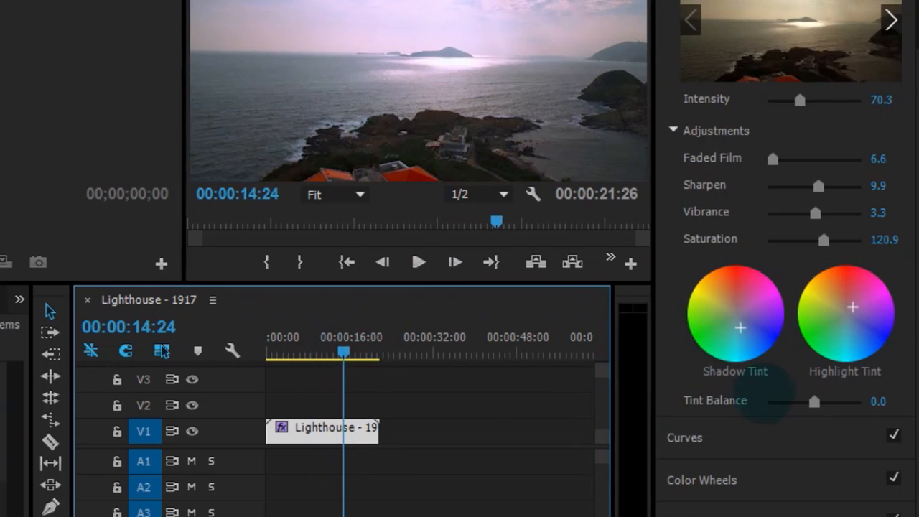
pyautogui.moveTo(815, 401); pyautogui.dragTo(817, 401)
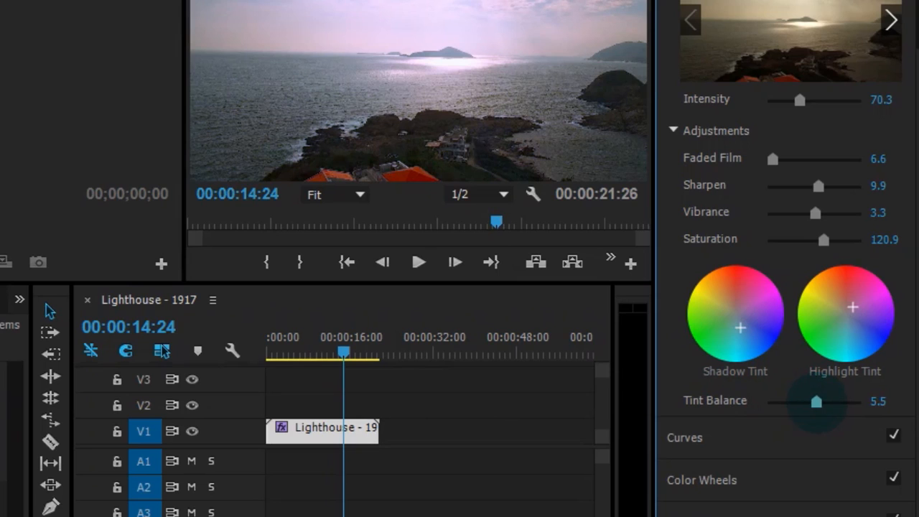
# In the RGB Curves, raise the blue channel's highlights slightly and anchor a second point in its lower midtones
pyautogui.click(682, 437)
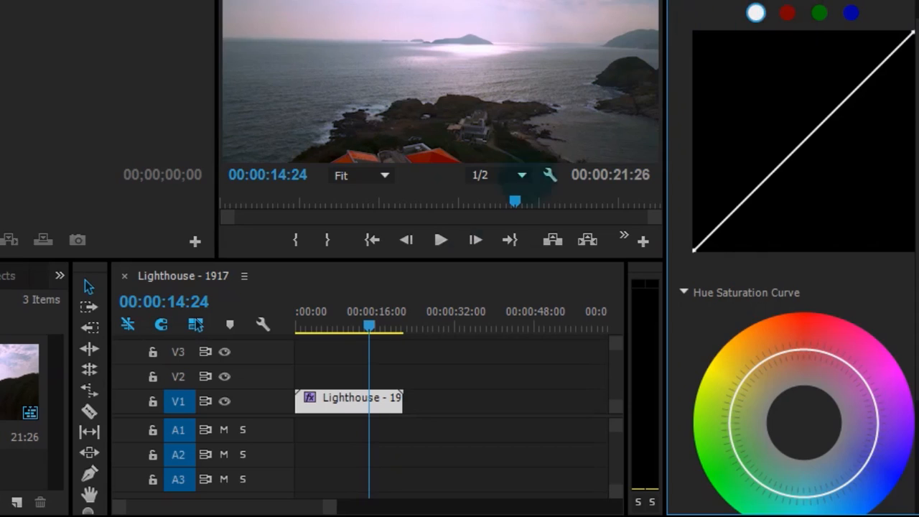
pyautogui.click(367, 400)
pyautogui.click(787, 13)
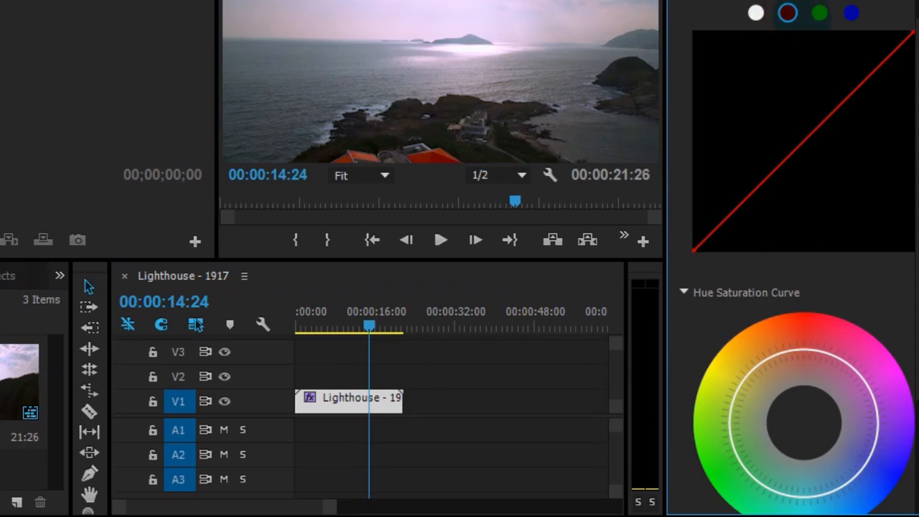
pyautogui.click(819, 13)
pyautogui.click(850, 13)
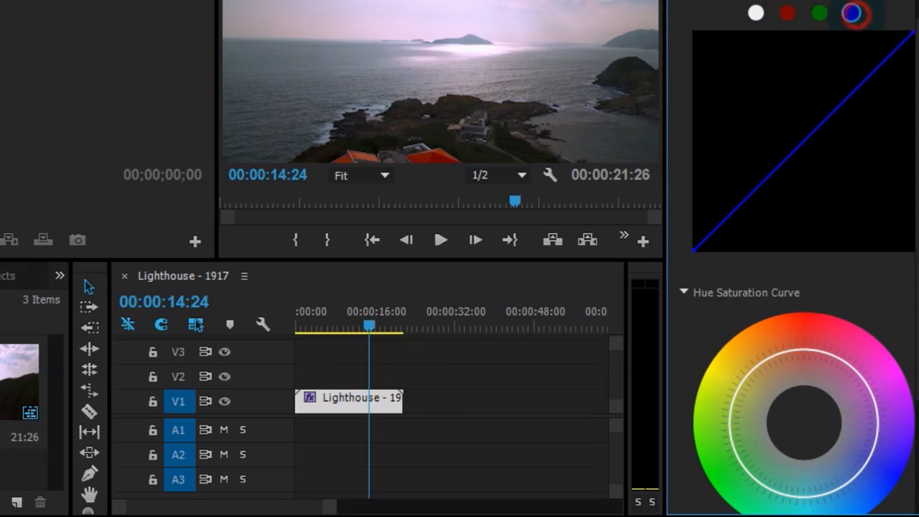
pyautogui.moveTo(855, 93); pyautogui.dragTo(842, 86)
pyautogui.moveTo(774, 155); pyautogui.dragTo(777, 167)
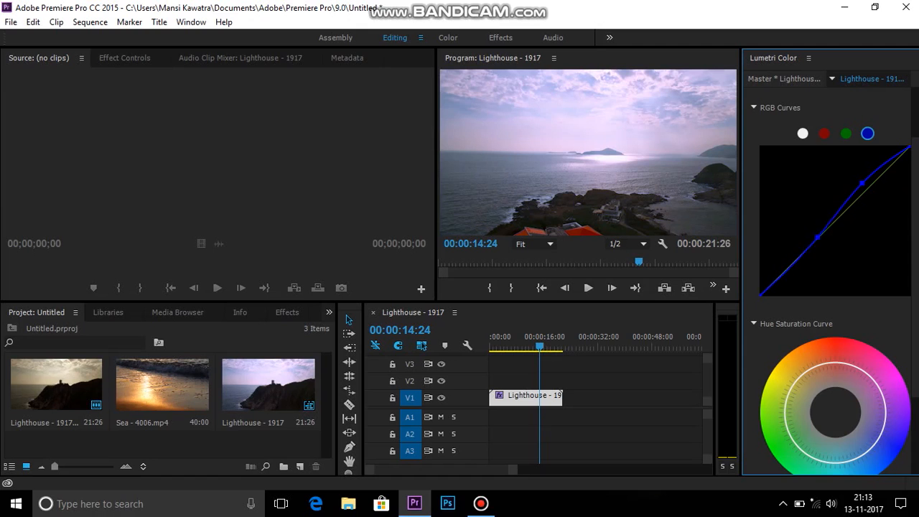
# Add control points to the Hue Saturation Curve and pull its blue section outward to increase the saturation of blues
pyautogui.scroll(-3, 816, 323)
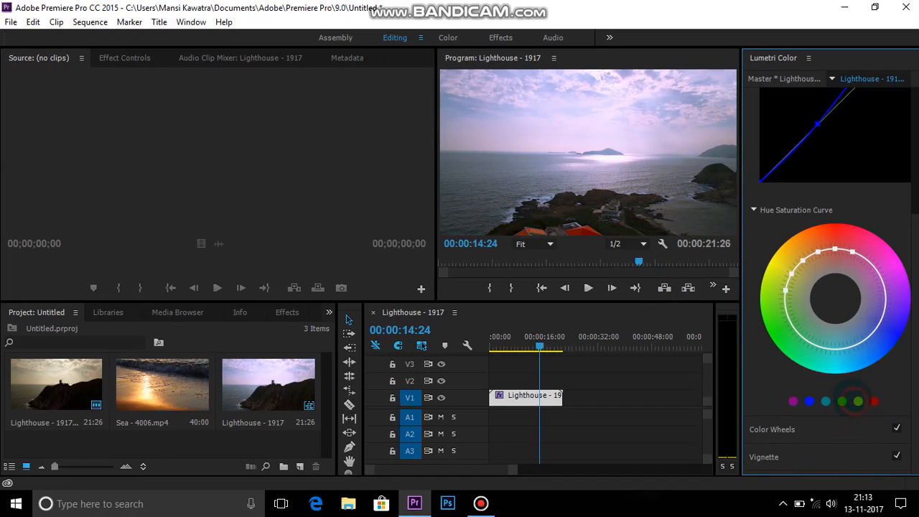
pyautogui.click(836, 348)
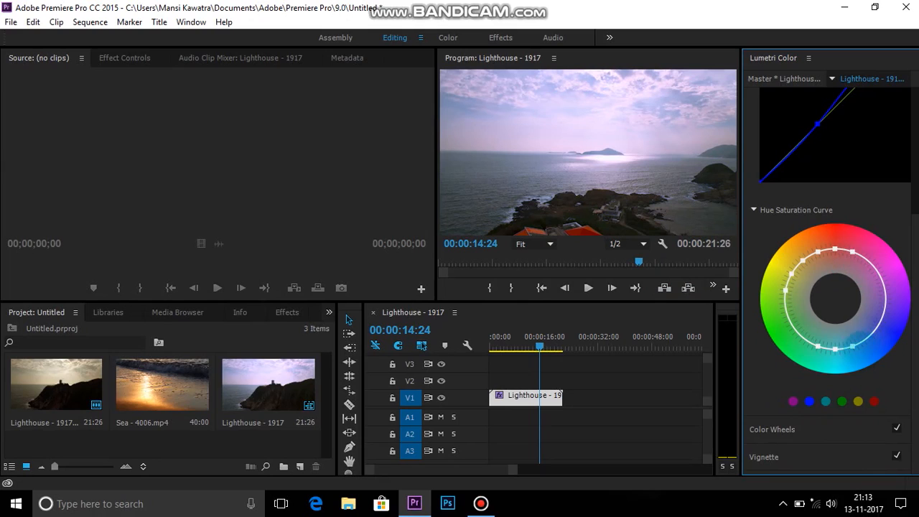
pyautogui.moveTo(880, 320); pyautogui.dragTo(888, 335)
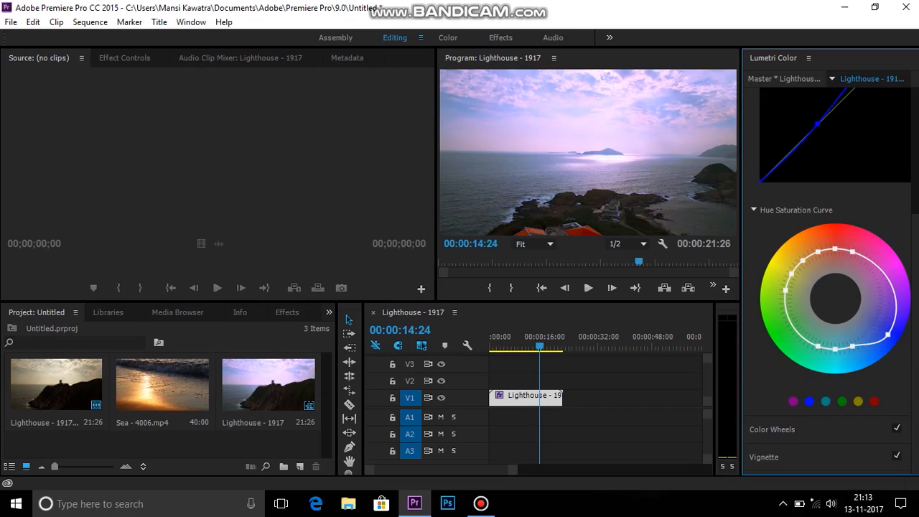
# Set the Vignette Amount to 0.2 and collapse the Vignette section
pyautogui.click(797, 433)
pyautogui.click(798, 191)
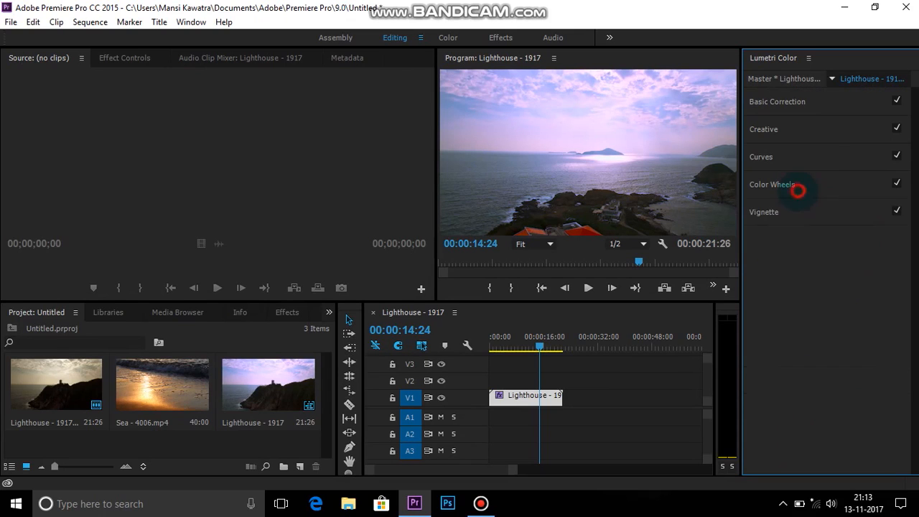
pyautogui.click(817, 210)
pyautogui.moveTo(844, 233); pyautogui.dragTo(846, 233)
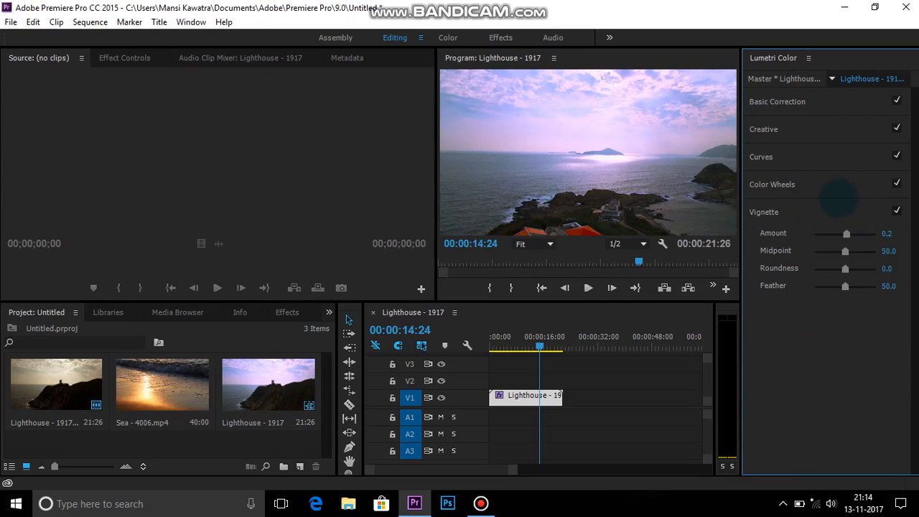
pyautogui.click(820, 216)
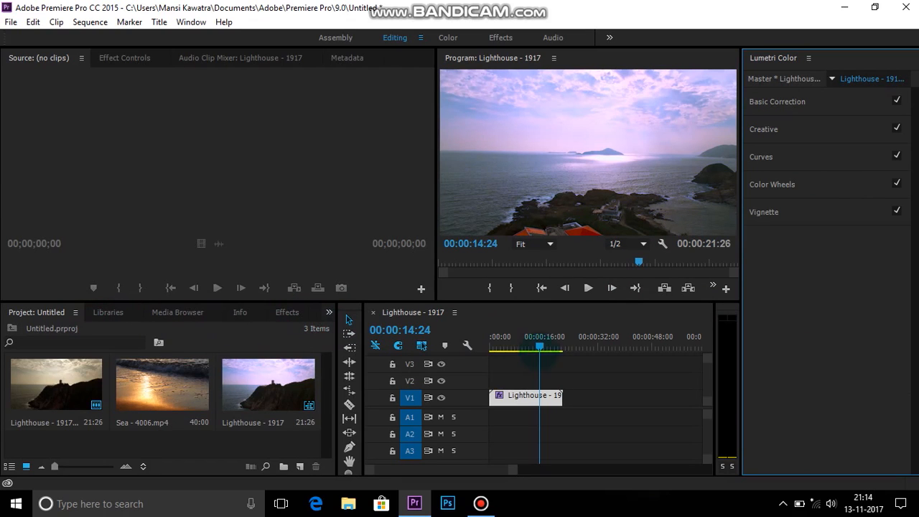
# Move the playhead to 00:00:13:06, find the Crop video effect and apply it to the Lighthouse - 1917 clip on V1
pyautogui.moveTo(542, 346); pyautogui.dragTo(534, 346)
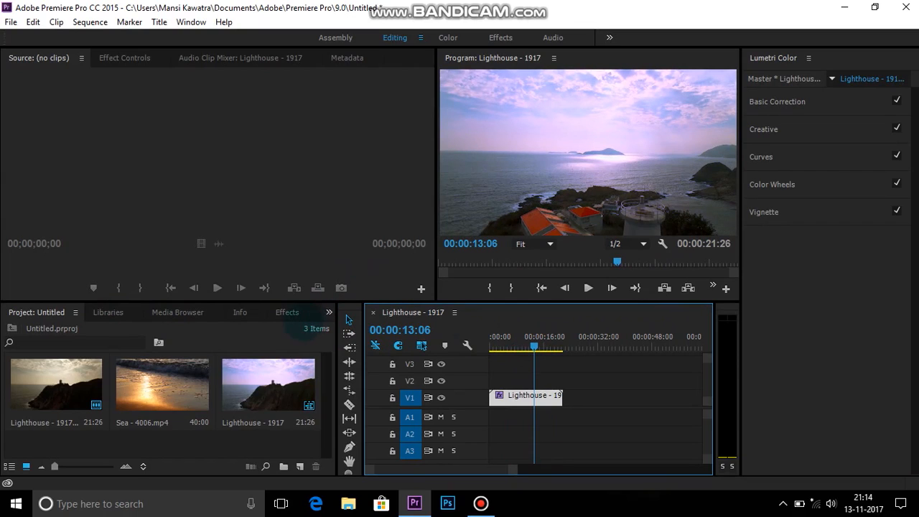
pyautogui.click(286, 312)
pyautogui.click(139, 326)
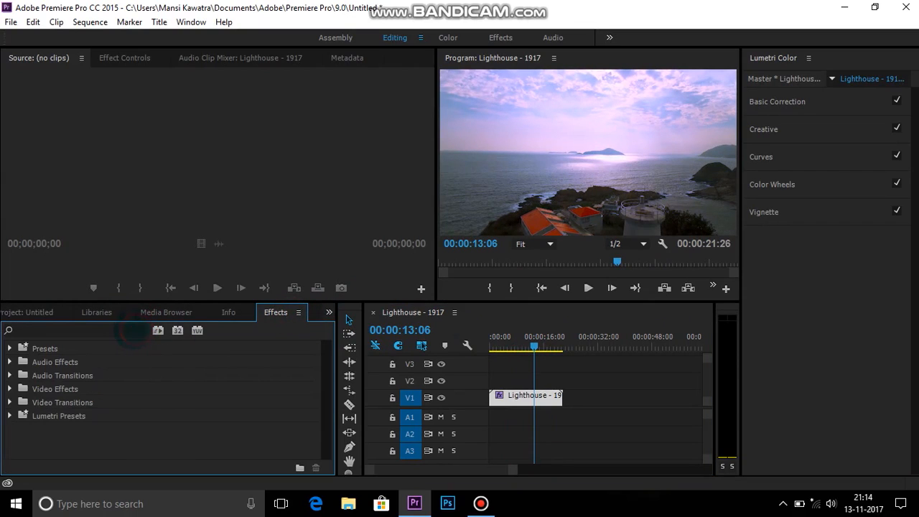
pyautogui.write('cro')
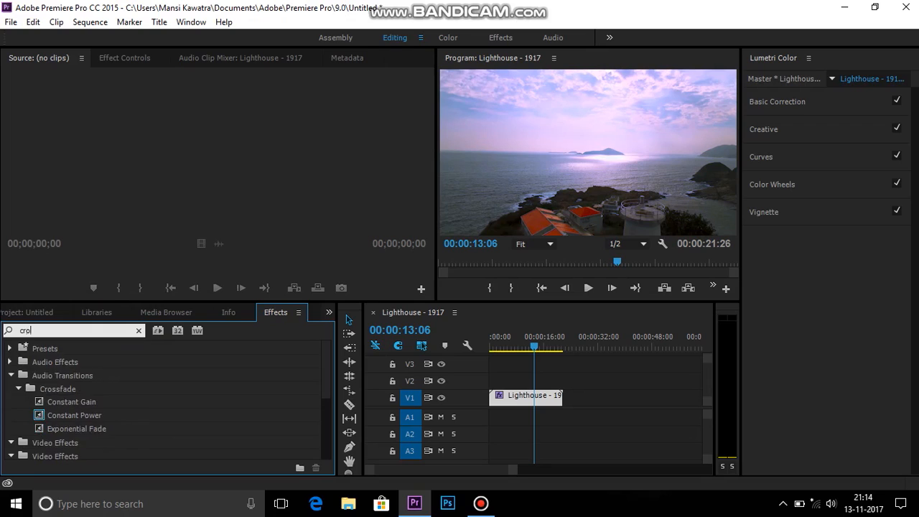
pyautogui.write('p')
pyautogui.moveTo(208, 420); pyautogui.dragTo(527, 397)
# Set the Crop effect's Top and Bottom values to 10% each to create cinematic black bars
pyautogui.click(124, 57)
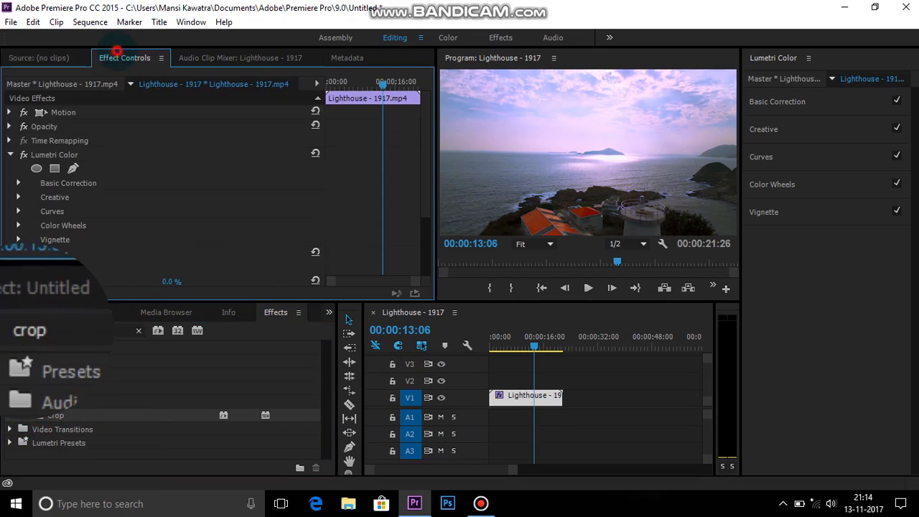
pyautogui.scroll(-3, 143, 179)
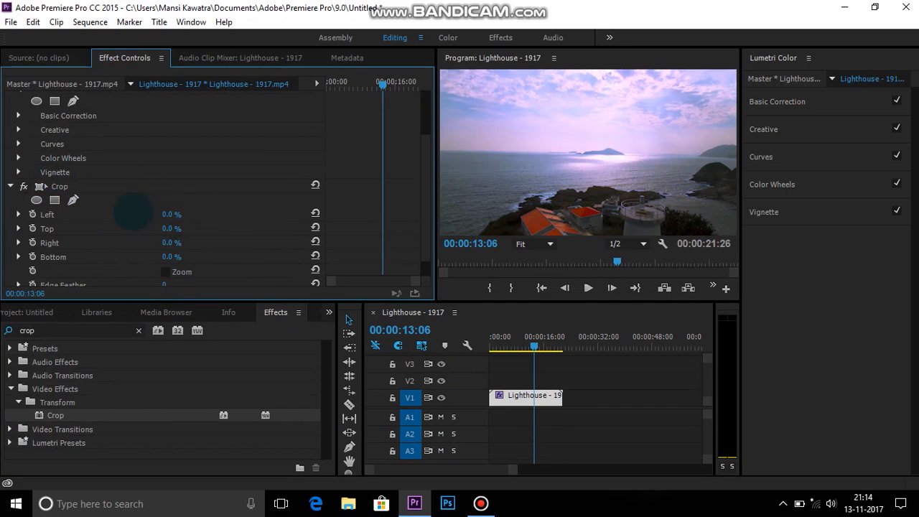
pyautogui.click(171, 229)
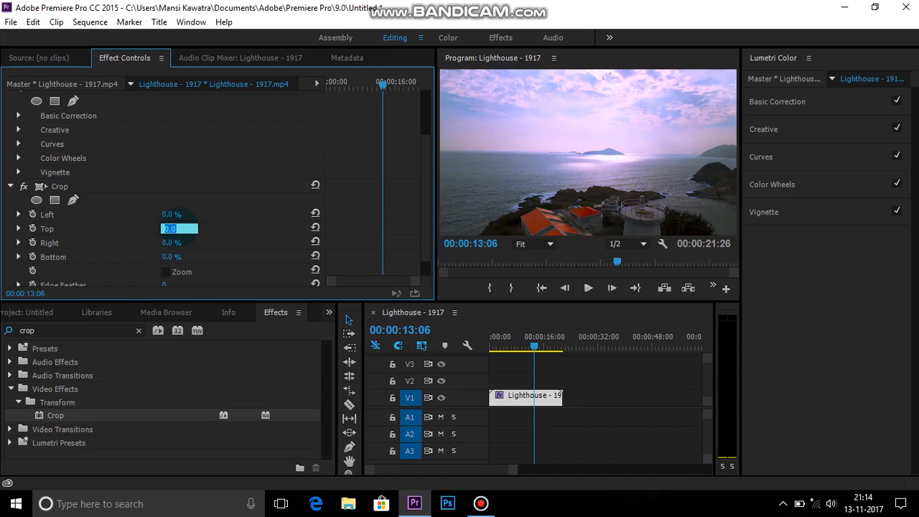
pyautogui.write('1')
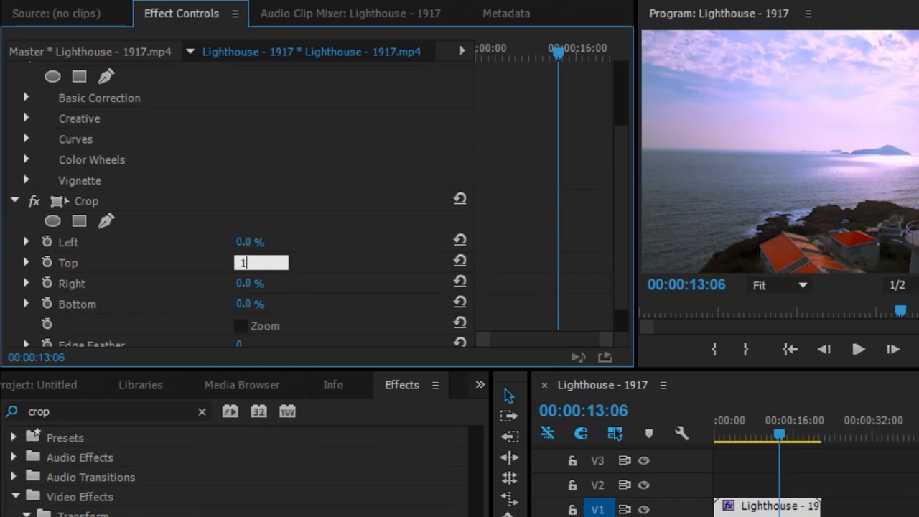
pyautogui.write('0')
pyautogui.press('Return')
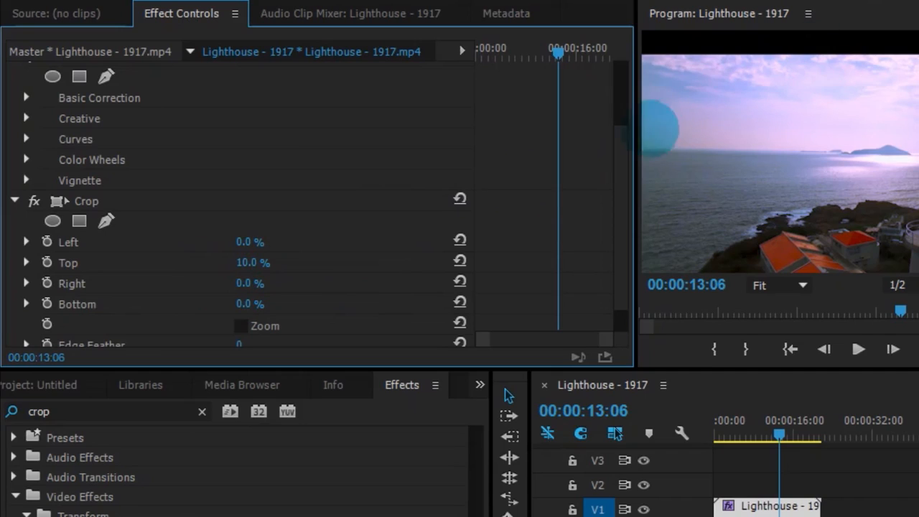
pyautogui.click(250, 303)
pyautogui.write('10')
pyautogui.press('Return')
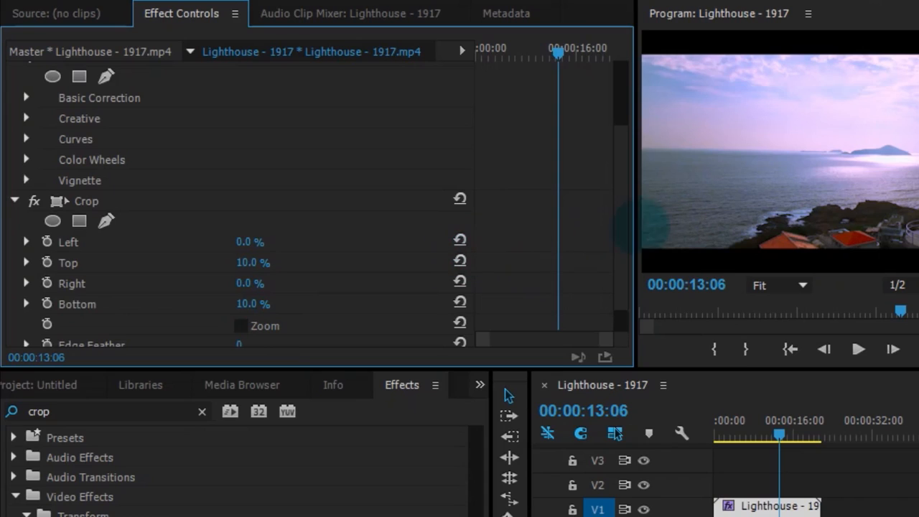
# Scrub through the sequence and play back the graded, cropped clip, stopping at 00:00:17:22
pyautogui.moveTo(563, 55); pyautogui.dragTo(507, 59)
pyautogui.moveTo(538, 343); pyautogui.dragTo(488, 344)
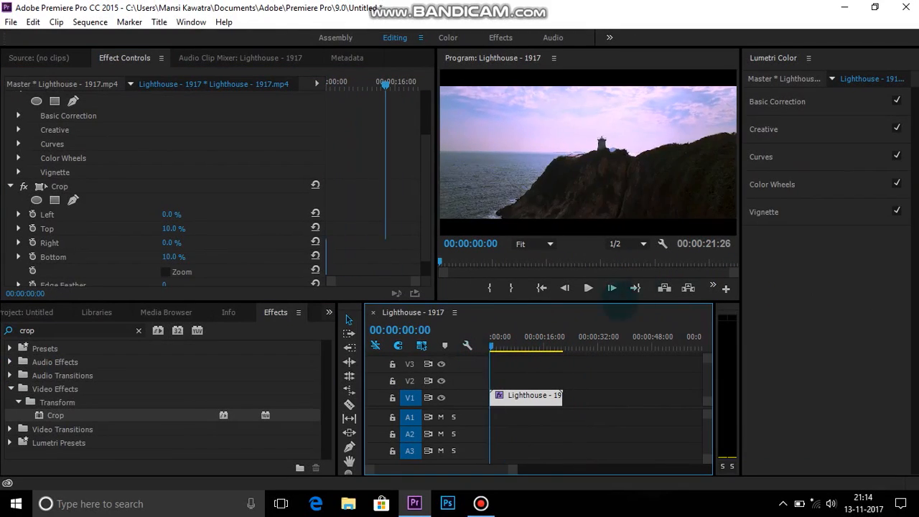
pyautogui.click(588, 287)
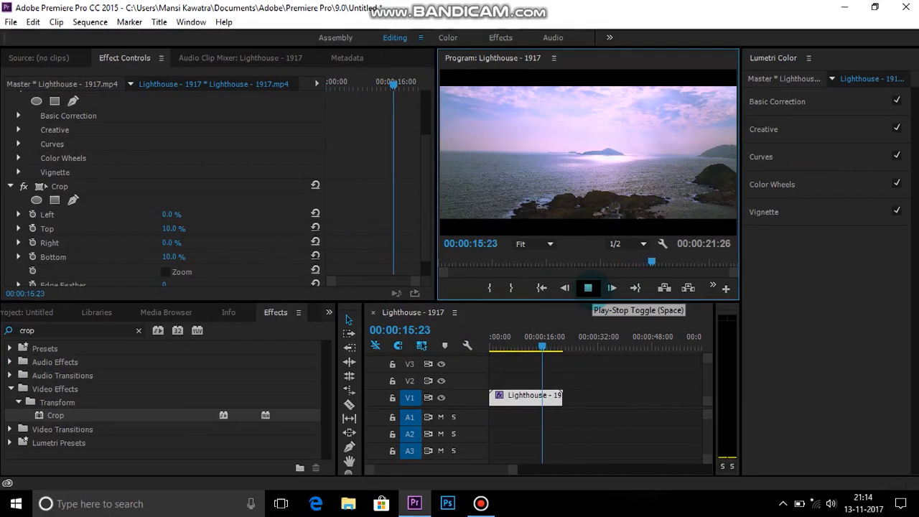
pyautogui.click(588, 287)
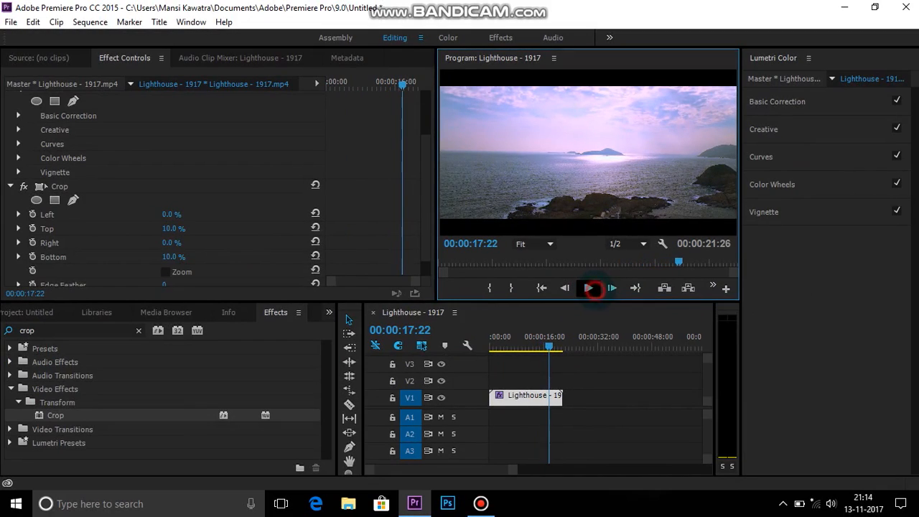